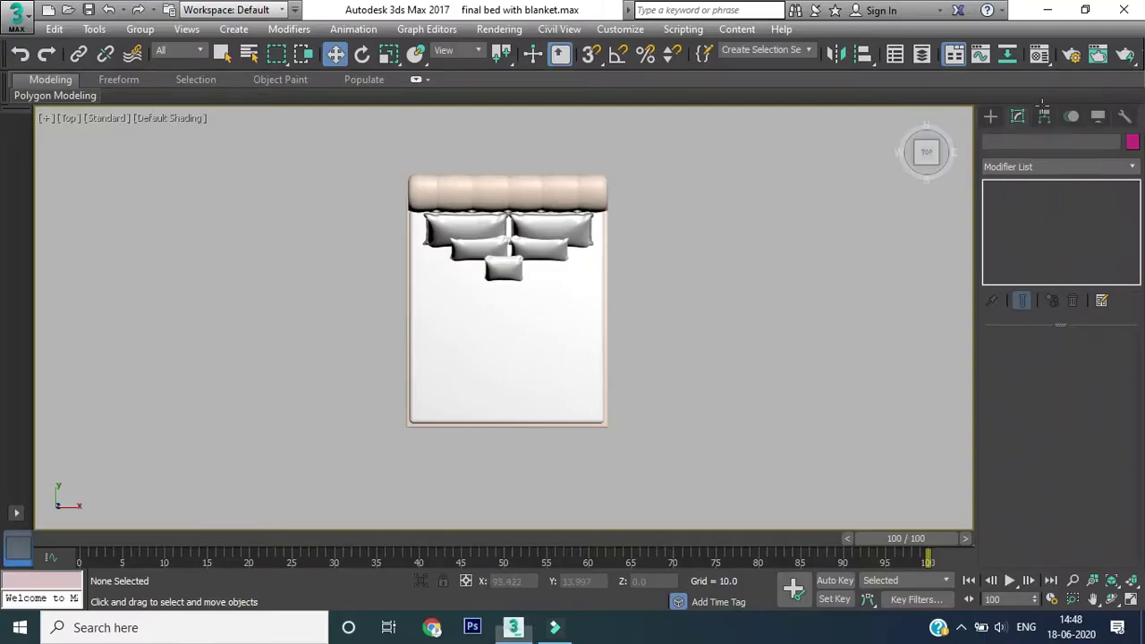
Step: Pick the Box tool from Standard Primitives in the Create panel
{"action": "left_click", "coordinate": [989, 116]}
{"action": "left_click", "coordinate": [1024, 218]}
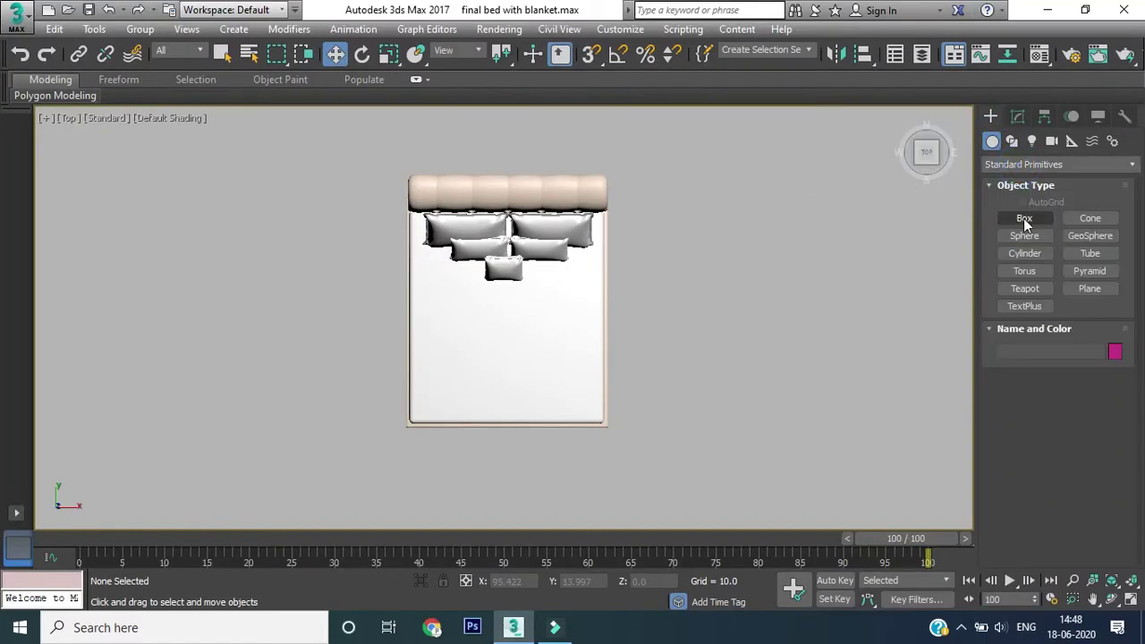
Step: Draw a thin box about 96 by 112 over the bed in the Top view and raise it slightly
{"action": "left_click_drag", "start_coordinate": [343, 247], "coordinate": [690, 506]}
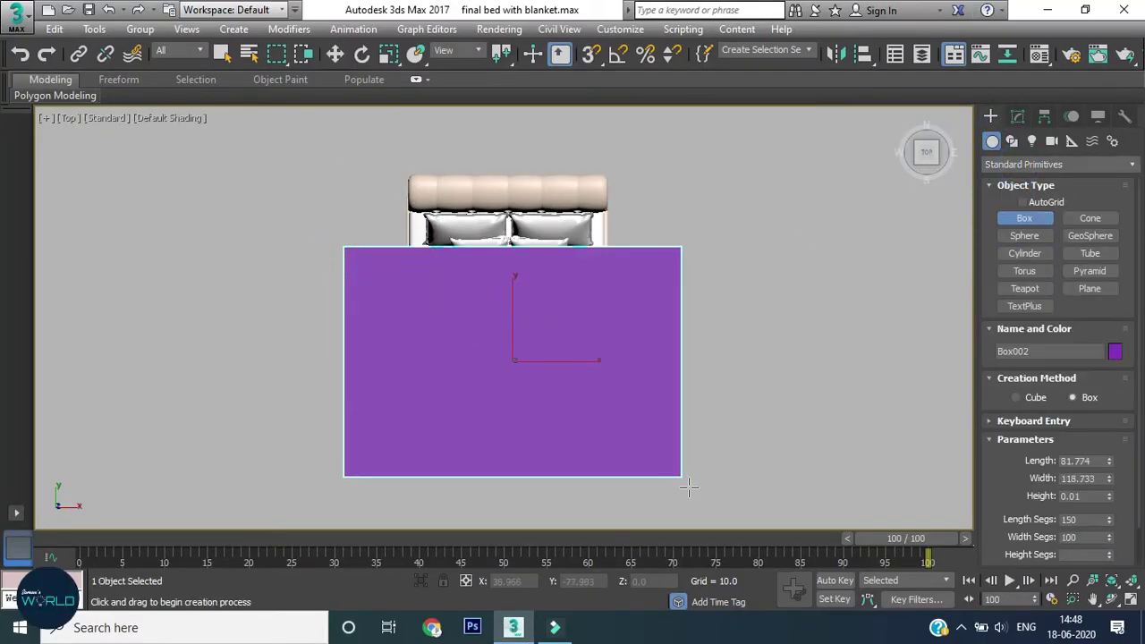
{"action": "left_click_drag", "start_coordinate": [690, 506], "coordinate": [667, 524]}
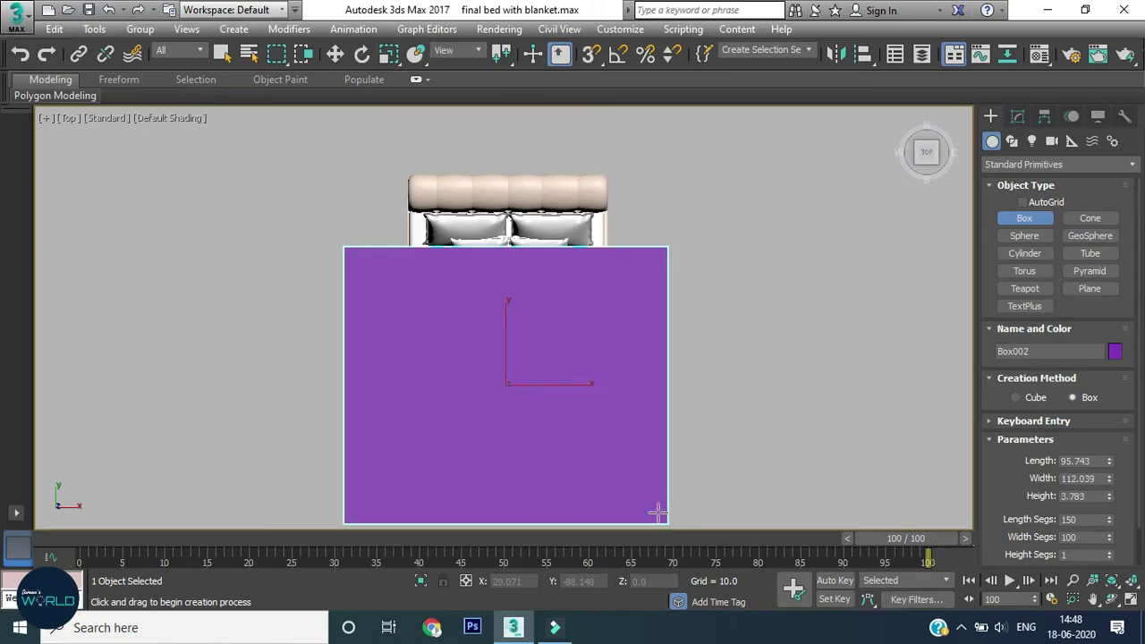
{"action": "key", "text": "w"}
{"action": "key", "text": "F3"}
{"action": "left_click_drag", "start_coordinate": [506, 313], "coordinate": [500, 295]}
{"action": "key", "text": "p"}
{"action": "scroll", "coordinate": [583, 319], "scroll_direction": "down", "scroll_amount": 3}
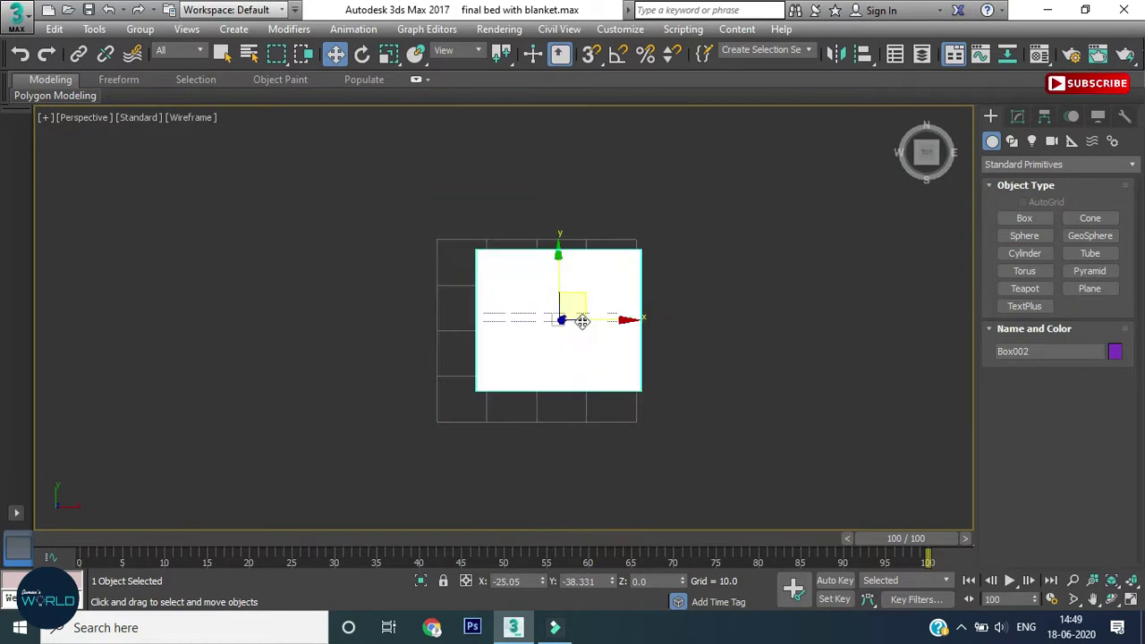
Step: In the Left view, lift the blanket box above the bed and set its Height to 0.1
{"action": "middle_click_drag", "start_coordinate": [582, 319], "coordinate": [695, 206], "text": "alt"}
{"action": "key", "text": "l"}
{"action": "scroll", "coordinate": [551, 282], "scroll_direction": "down", "scroll_amount": 3}
{"action": "scroll", "coordinate": [477, 365], "scroll_direction": "down", "scroll_amount": 2}
{"action": "middle_click_drag", "start_coordinate": [580, 192], "coordinate": [527, 287]}
{"action": "middle_click_drag", "start_coordinate": [453, 116], "coordinate": [452, 394]}
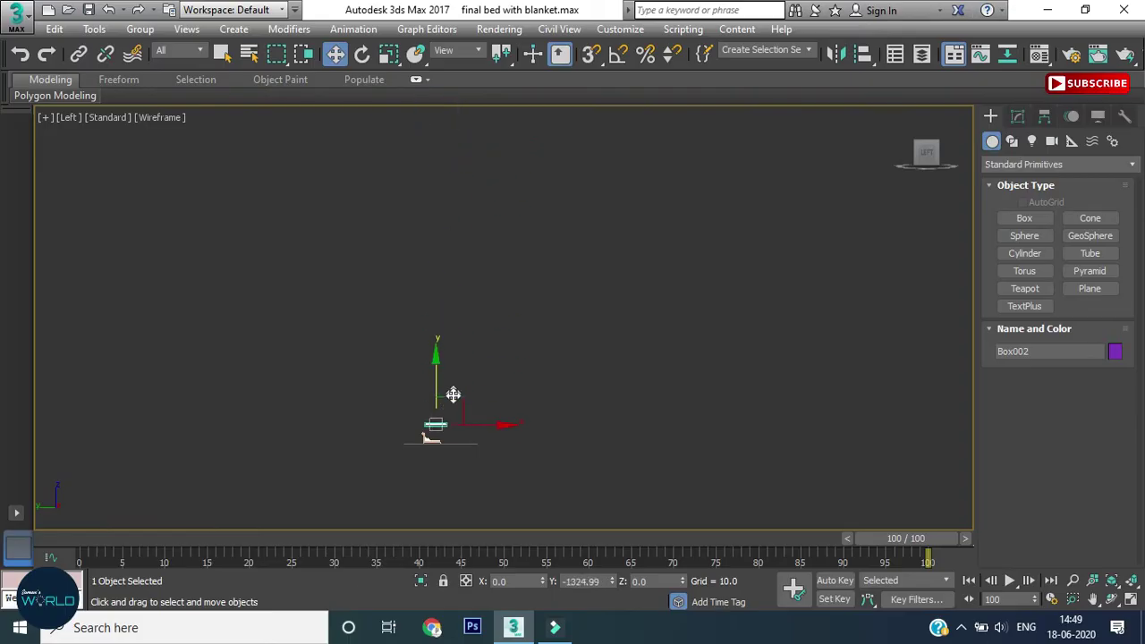
{"action": "scroll", "coordinate": [456, 403], "scroll_direction": "up", "scroll_amount": 5}
{"action": "left_click_drag", "start_coordinate": [540, 283], "coordinate": [685, 144]}
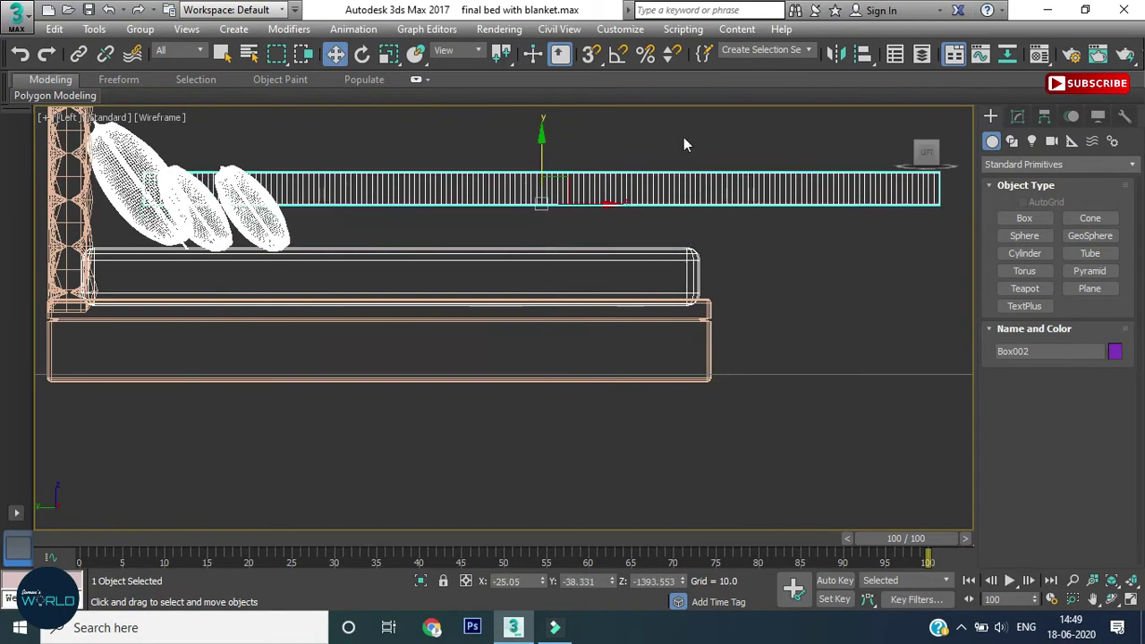
{"action": "left_click", "coordinate": [1016, 115]}
{"action": "left_click", "coordinate": [1082, 395]}
{"action": "type", "text": "0.1"}
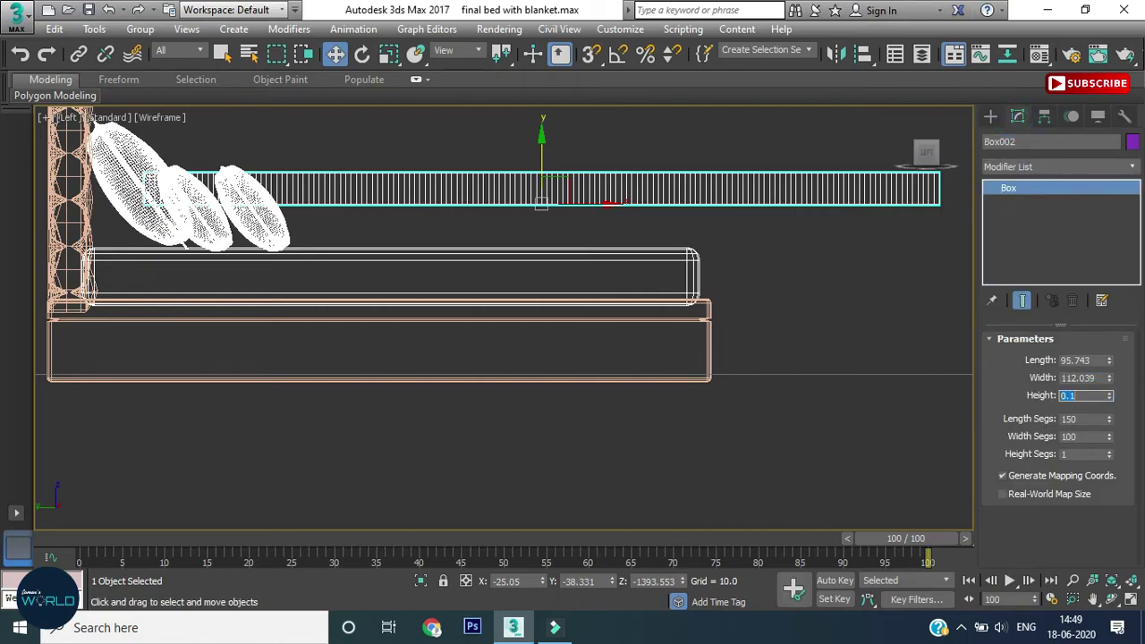
Step: Tilt the blanket steeply and move it higher above the bed, rising toward the headboard
{"action": "middle_click_drag", "start_coordinate": [478, 347], "coordinate": [507, 409]}
{"action": "key", "text": "e"}
{"action": "left_click_drag", "start_coordinate": [517, 278], "coordinate": [606, 299]}
{"action": "key", "text": "w"}
{"action": "mouse_move", "coordinate": [506, 298]}
{"action": "left_mouse_down"}
{"action": "mouse_move", "coordinate": [520, 147]}
{"action": "mouse_move", "coordinate": [494, 97]}
{"action": "left_mouse_up"}
{"action": "scroll", "coordinate": [502, 231], "scroll_direction": "down", "scroll_amount": 4}
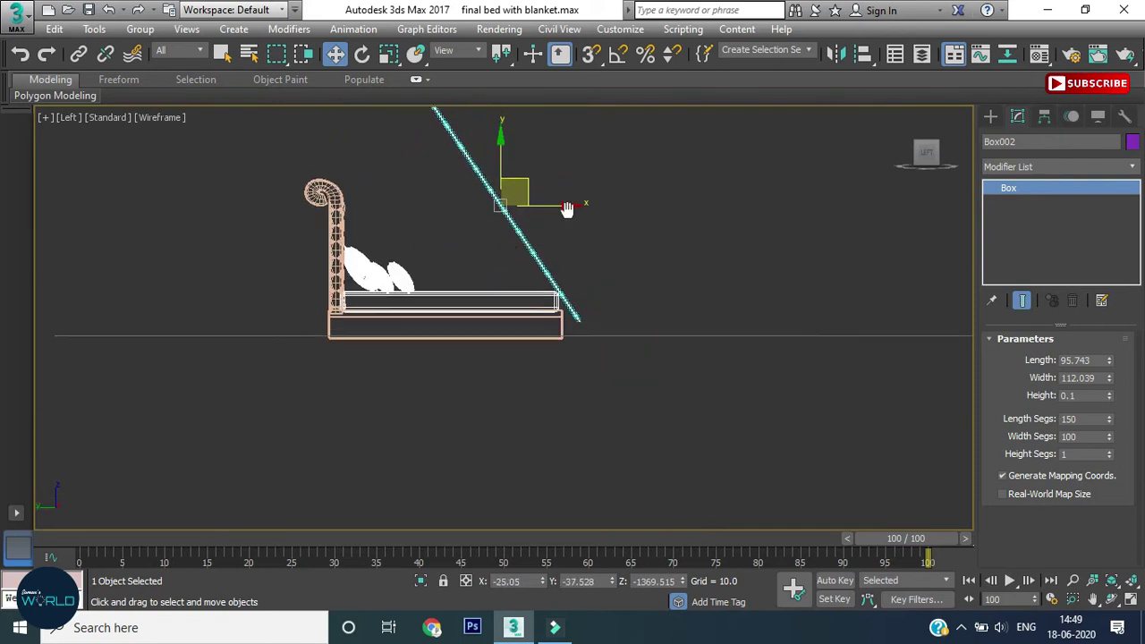
{"action": "key", "text": "e"}
{"action": "left_click_drag", "start_coordinate": [524, 191], "coordinate": [544, 173]}
{"action": "scroll", "coordinate": [511, 191], "scroll_direction": "up", "scroll_amount": 4}
{"action": "key", "text": "w"}
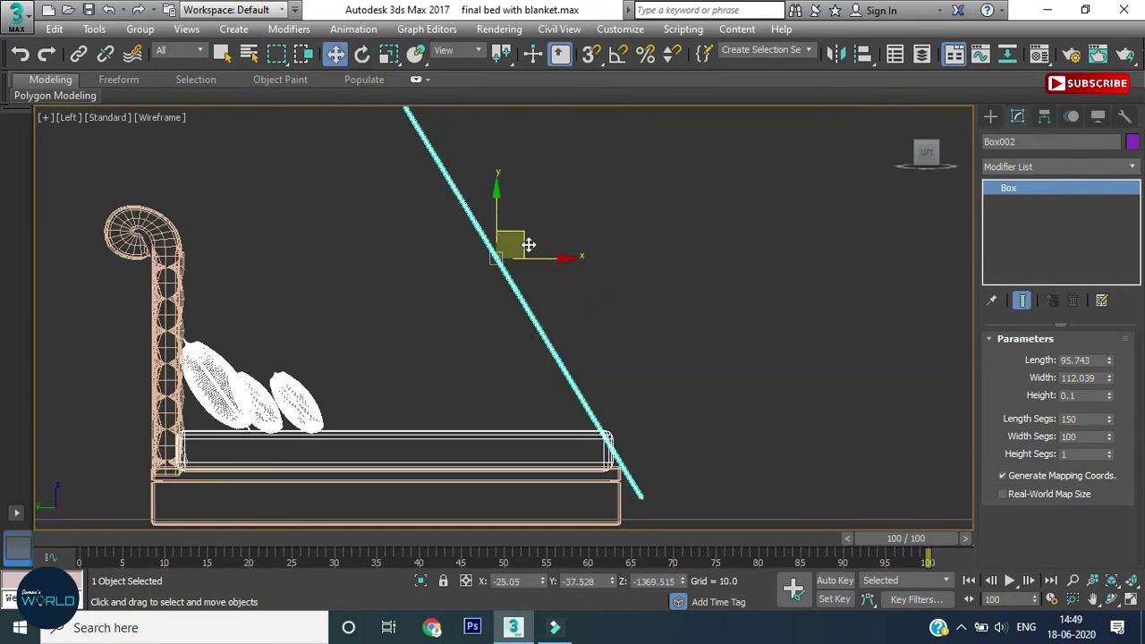
{"action": "left_click_drag", "start_coordinate": [529, 244], "coordinate": [542, 246]}
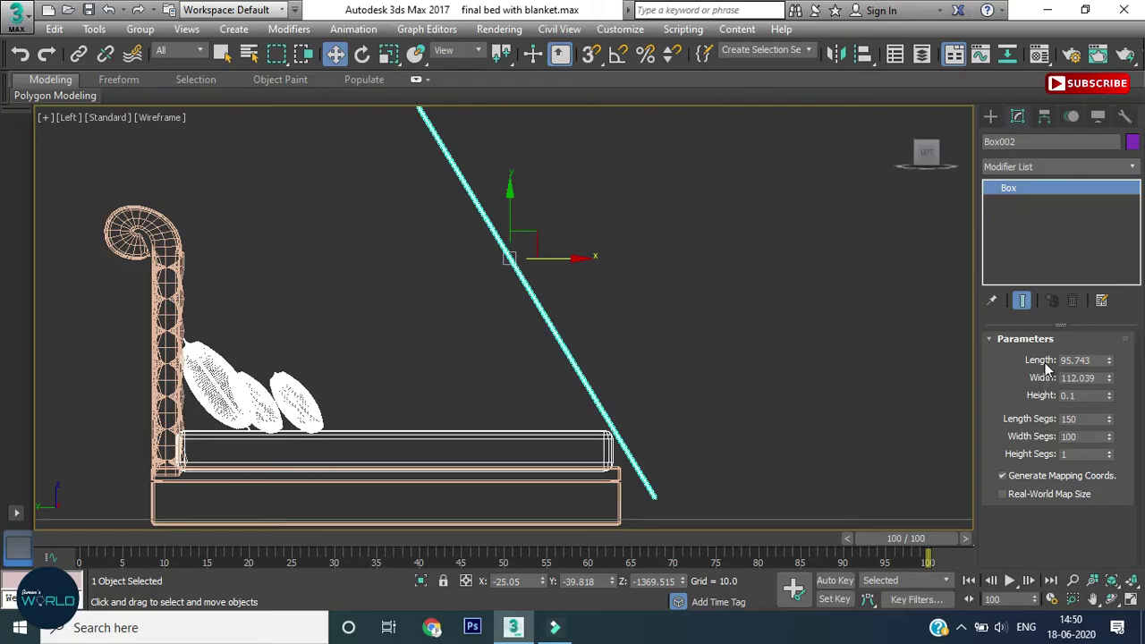
Step: In a shaded perspective view with edges, set the blanket's Length Segs to 150
{"action": "key", "text": "p"}
{"action": "scroll", "coordinate": [624, 375], "scroll_direction": "down", "scroll_amount": 5}
{"action": "scroll", "coordinate": [469, 376], "scroll_direction": "up", "scroll_amount": 3}
{"action": "key", "text": "z"}
{"action": "key", "text": "F3"}
{"action": "key", "text": "F4"}
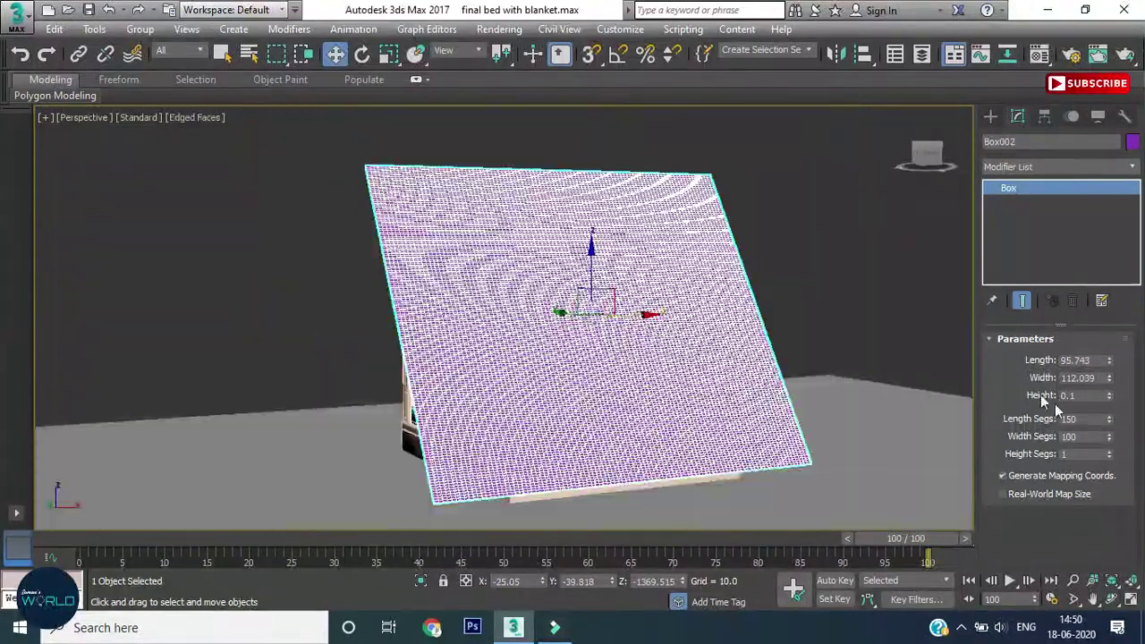
{"action": "double_click", "coordinate": [1087, 418]}
{"action": "type", "text": "150"}
{"action": "key", "text": "Return"}
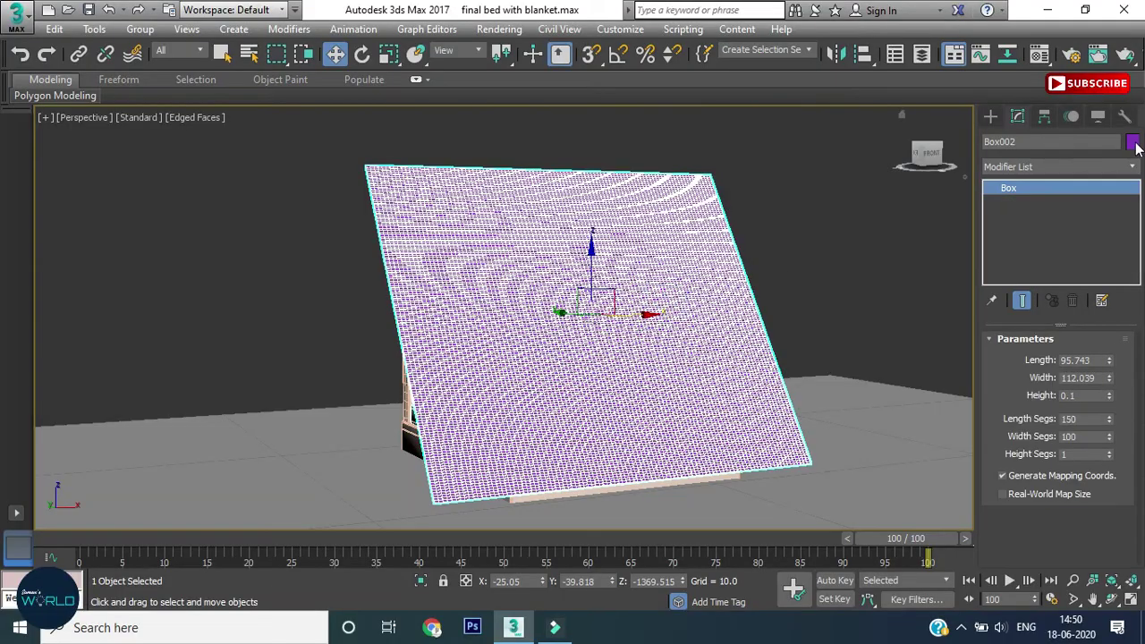
Step: Change the blanket's object color to white
{"action": "left_click", "coordinate": [1132, 141]}
{"action": "left_click", "coordinate": [723, 350]}
{"action": "left_click", "coordinate": [659, 404]}
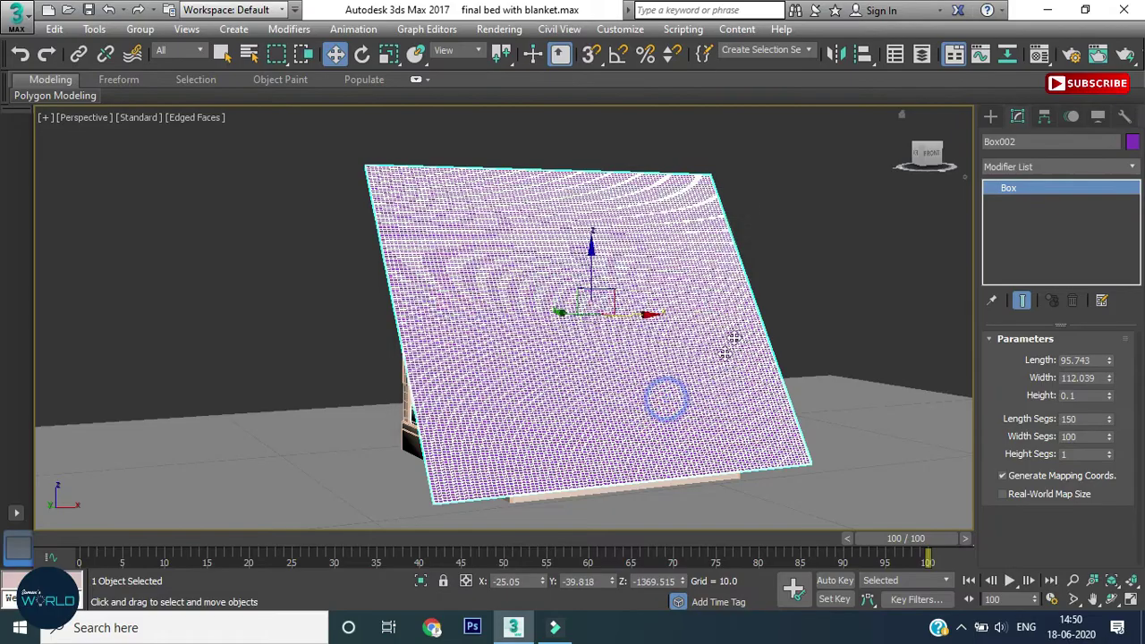
{"action": "mouse_move", "coordinate": [794, 262]}
{"action": "middle_mouse_down", "text": "alt"}
{"action": "mouse_move", "coordinate": [873, 275]}
{"action": "mouse_move", "coordinate": [793, 283]}
{"action": "mouse_move", "coordinate": [931, 277]}
{"action": "mouse_move", "coordinate": [780, 281]}
{"action": "mouse_move", "coordinate": [791, 280]}
{"action": "middle_mouse_up", "text": "alt"}
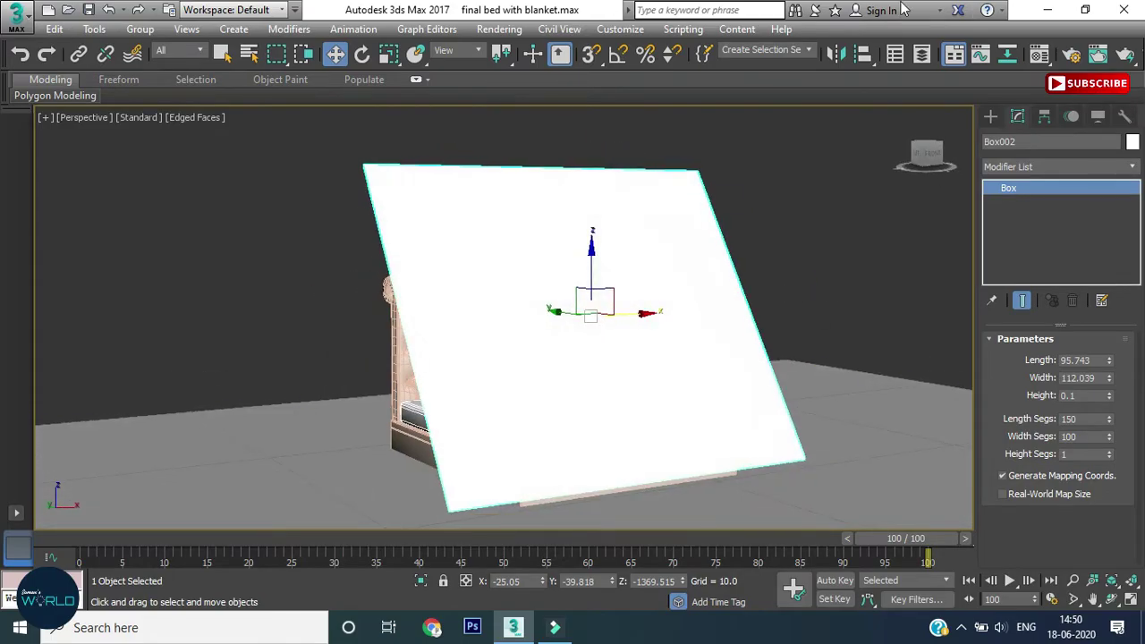
Step: Add a Cloth modifier to the blanket from the Modifier List
{"action": "left_click", "coordinate": [1033, 165]}
{"action": "scroll", "coordinate": [1028, 403], "scroll_direction": "down", "scroll_amount": 10}
{"action": "left_click", "coordinate": [1016, 530]}
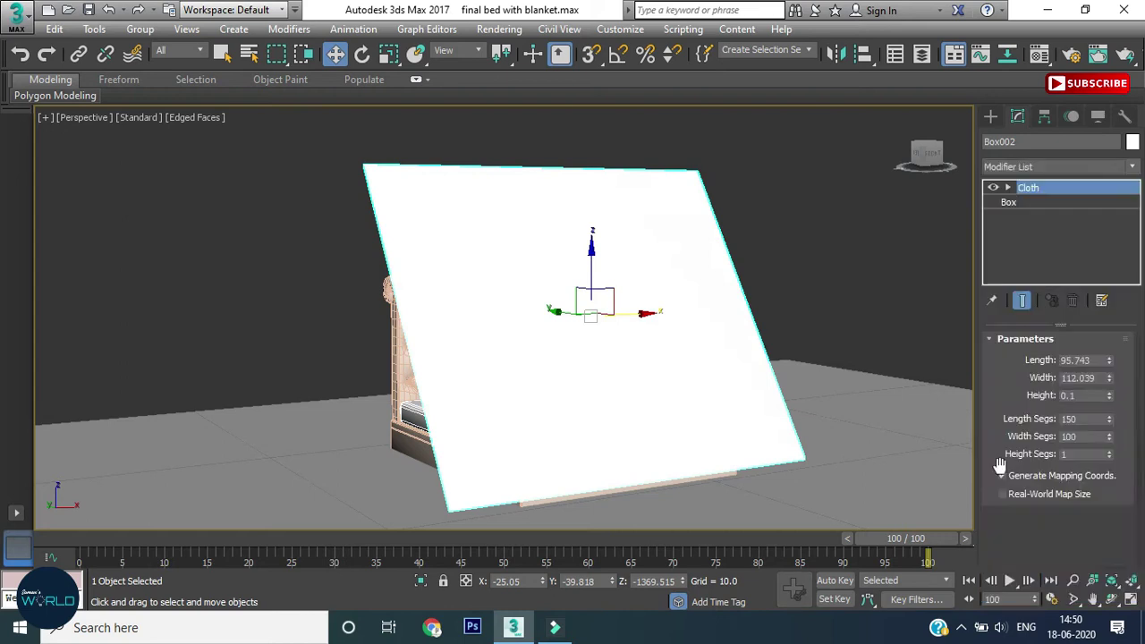
Step: In Cloth Object Properties, add all scene objects, including Plane001, to the simulation as colliders
{"action": "left_click", "coordinate": [1055, 365]}
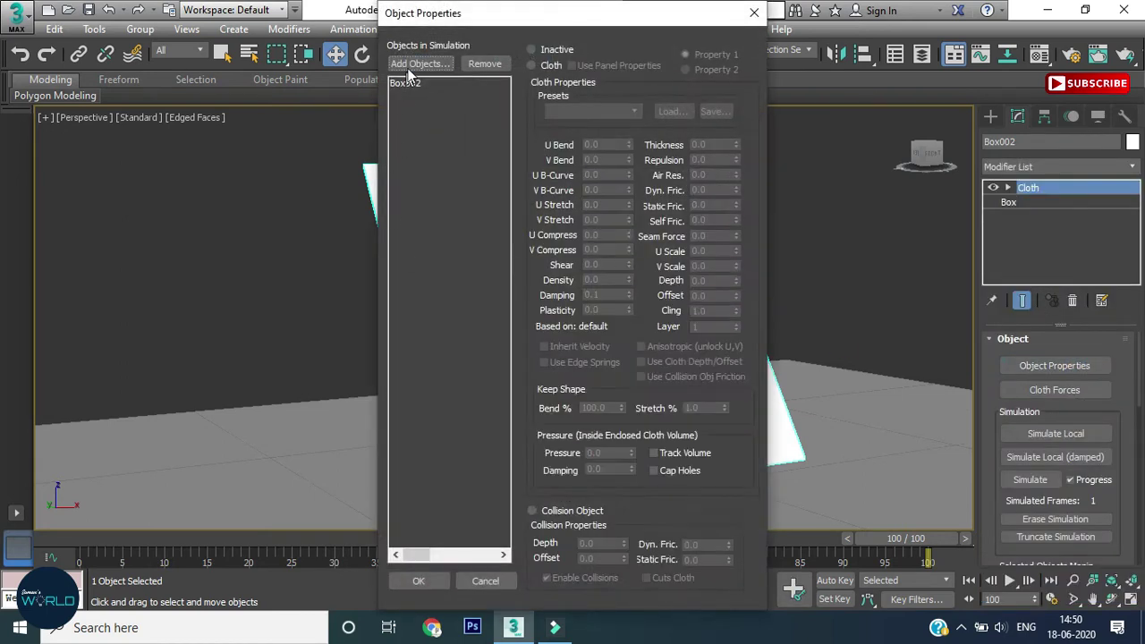
{"action": "left_click", "coordinate": [402, 68]}
{"action": "left_click", "coordinate": [105, 118]}
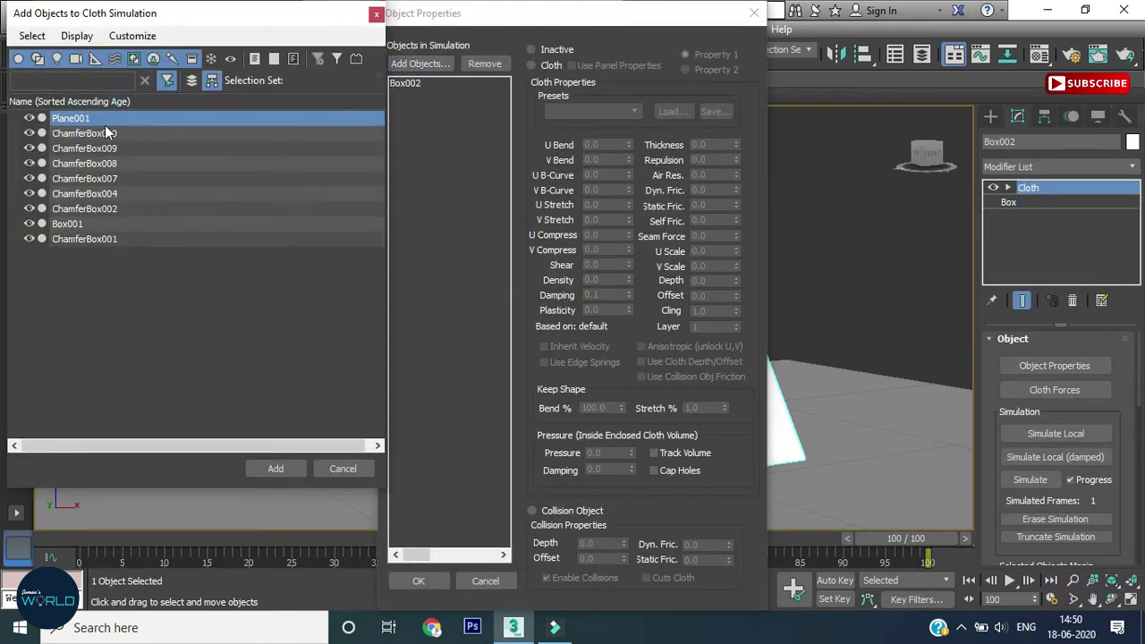
{"action": "left_click", "coordinate": [114, 242], "text": "shift"}
{"action": "left_click", "coordinate": [268, 468]}
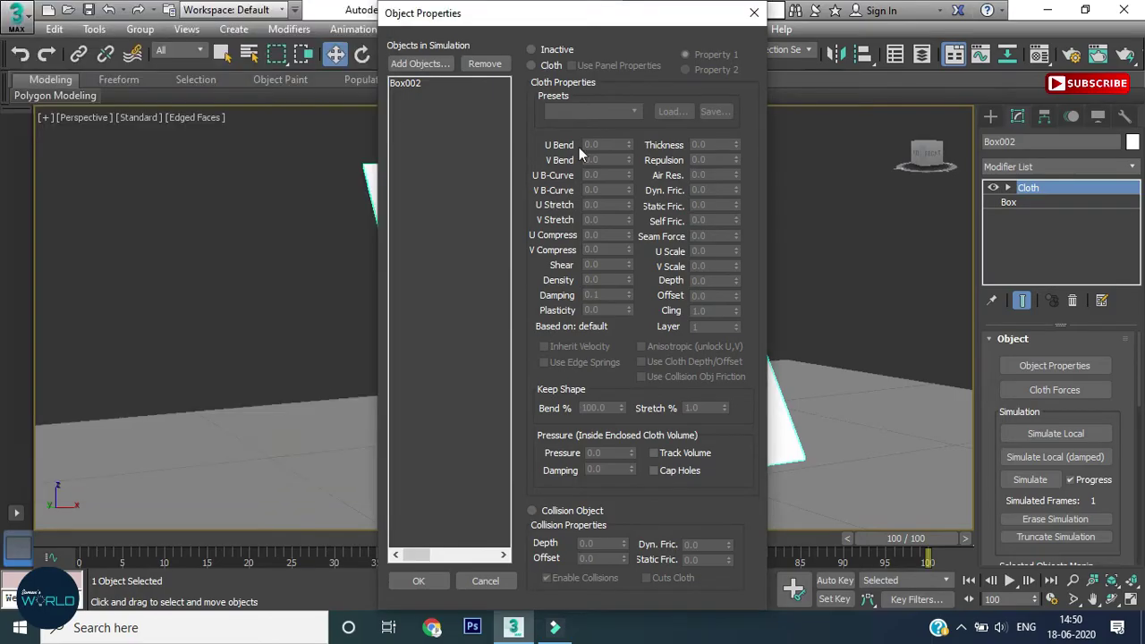
{"action": "left_click", "coordinate": [535, 510]}
Step: Make Box002 a cloth object using the Wet cloth preset and accept the settings
{"action": "left_click", "coordinate": [405, 94]}
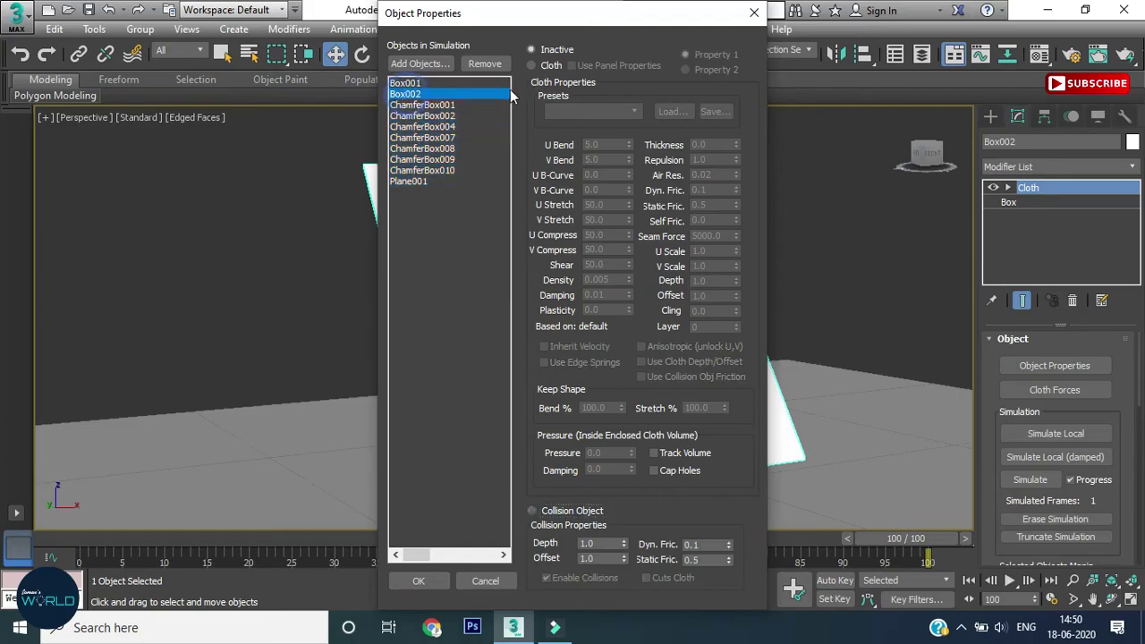
{"action": "left_click", "coordinate": [532, 65]}
{"action": "left_click", "coordinate": [593, 110]}
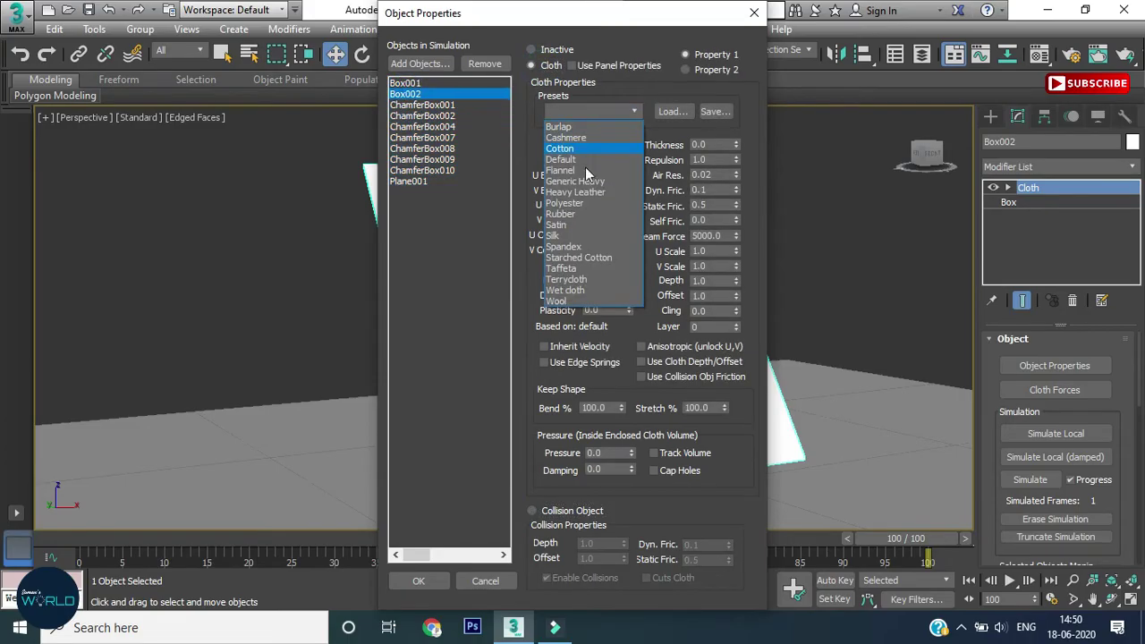
{"action": "left_click", "coordinate": [572, 289]}
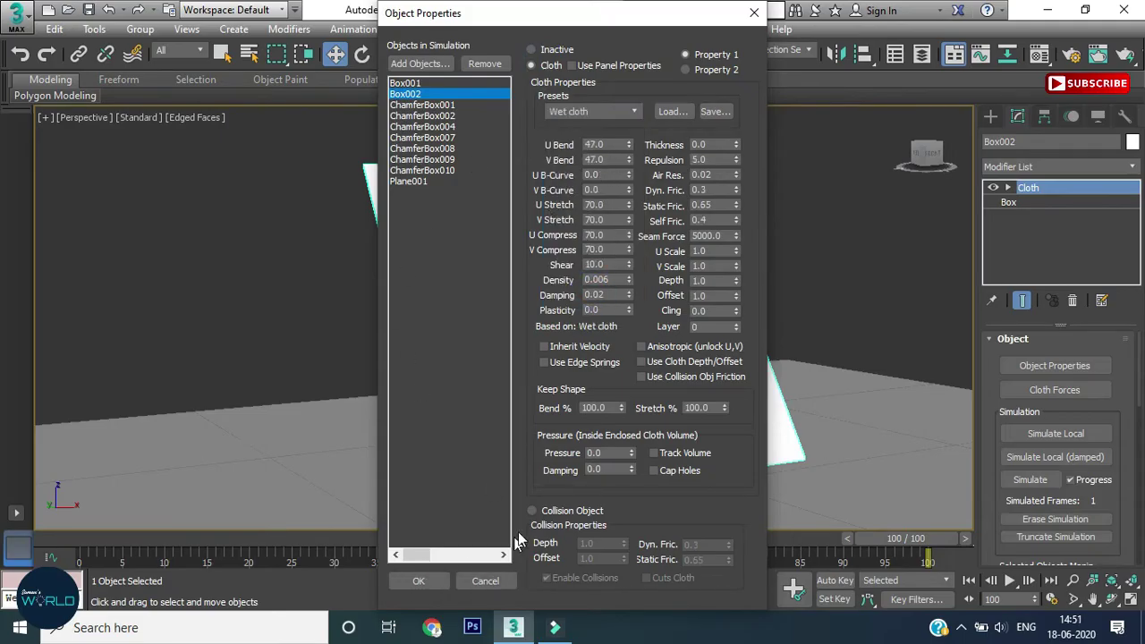
{"action": "double_click", "coordinate": [609, 453]}
{"action": "left_click", "coordinate": [437, 578]}
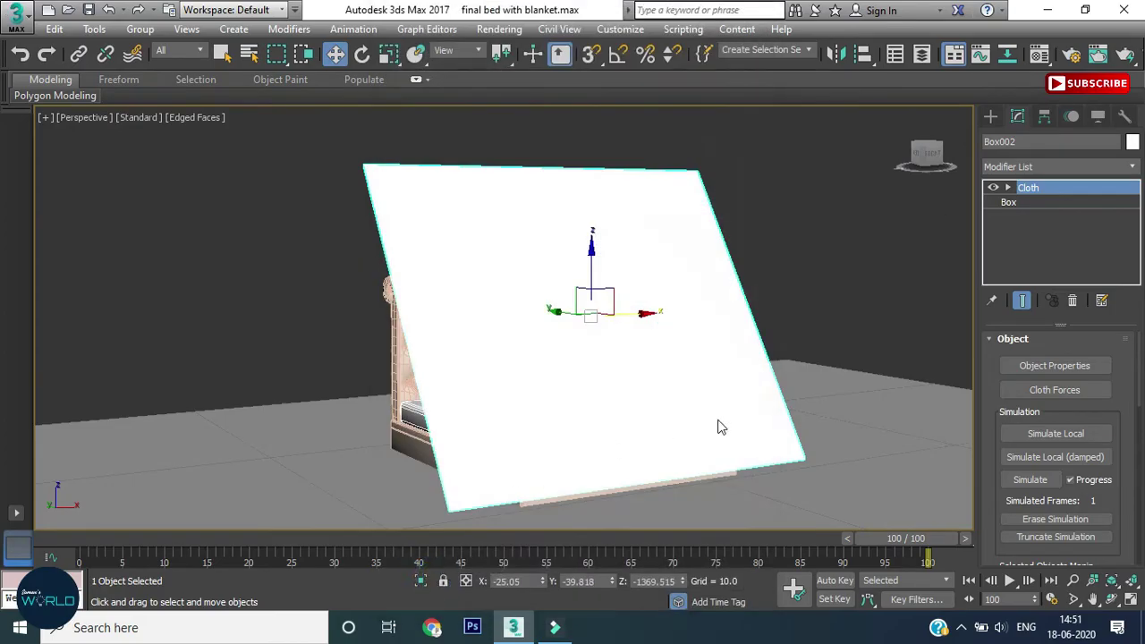
Step: Frame the bed in smooth shading and simulate the cloth over all 101 frames
{"action": "mouse_move", "coordinate": [672, 428]}
{"action": "middle_mouse_down", "text": "alt"}
{"action": "mouse_move", "coordinate": [715, 363]}
{"action": "mouse_move", "coordinate": [736, 371]}
{"action": "mouse_move", "coordinate": [503, 375]}
{"action": "middle_mouse_up", "text": "alt"}
{"action": "scroll", "coordinate": [504, 376], "scroll_direction": "up", "scroll_amount": 3}
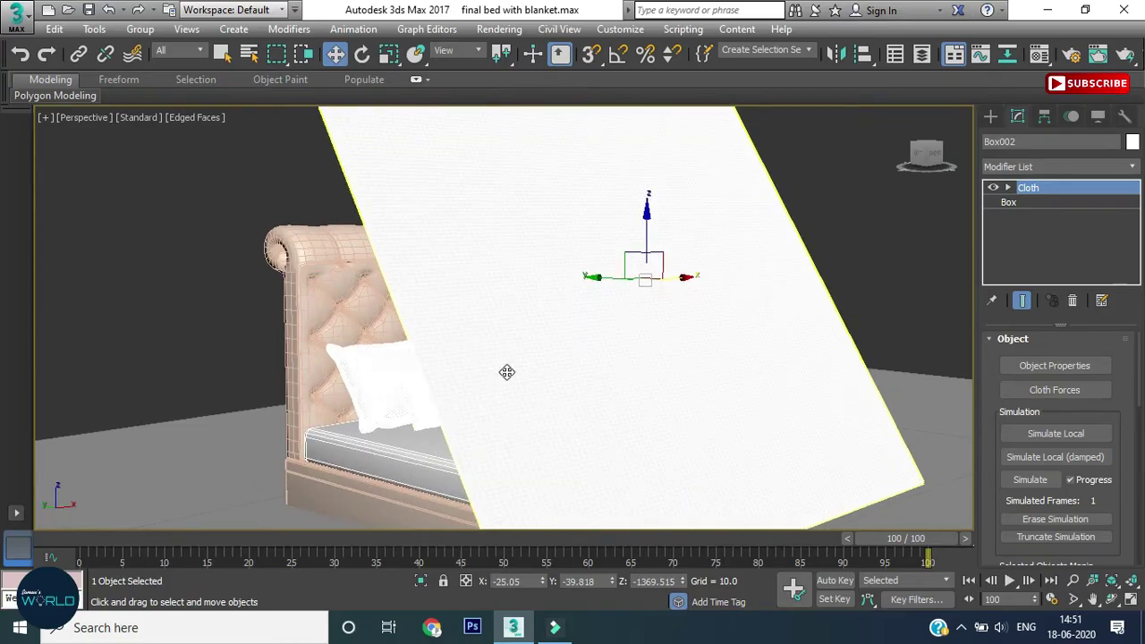
{"action": "scroll", "coordinate": [505, 375], "scroll_direction": "up", "scroll_amount": 1}
{"action": "key", "text": "F4"}
{"action": "scroll", "coordinate": [544, 406], "scroll_direction": "down", "scroll_amount": 3}
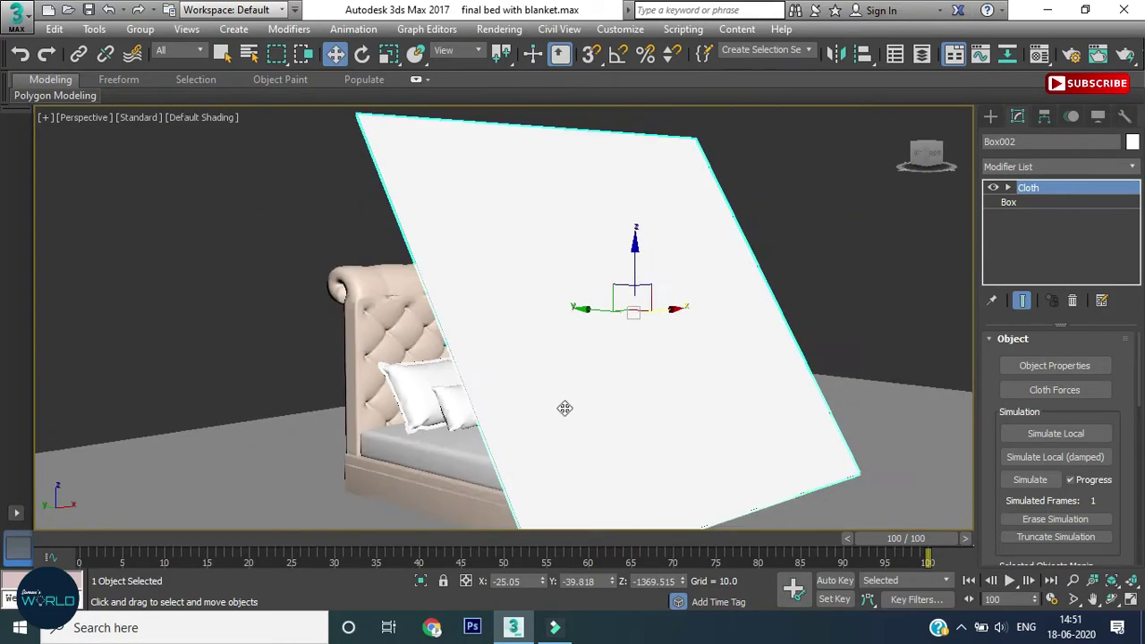
{"action": "scroll", "coordinate": [610, 409], "scroll_direction": "down", "scroll_amount": 3}
{"action": "mouse_move", "coordinate": [659, 408]}
{"action": "middle_mouse_down"}
{"action": "mouse_move", "coordinate": [589, 366]}
{"action": "mouse_move", "coordinate": [600, 384]}
{"action": "mouse_move", "coordinate": [596, 363]}
{"action": "mouse_move", "coordinate": [605, 374]}
{"action": "middle_mouse_up"}
{"action": "scroll", "coordinate": [1055, 447], "scroll_direction": "down", "scroll_amount": 5}
{"action": "scroll", "coordinate": [1048, 488], "scroll_direction": "down", "scroll_amount": 2}
{"action": "scroll", "coordinate": [1050, 490], "scroll_direction": "up", "scroll_amount": 5}
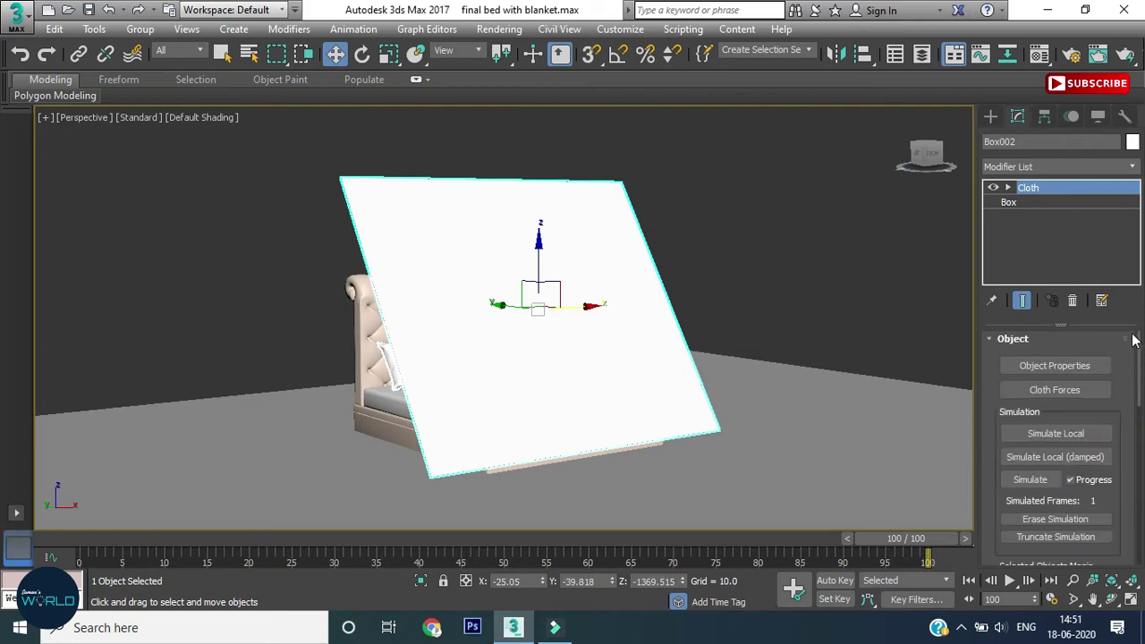
{"action": "left_click", "coordinate": [1037, 481]}
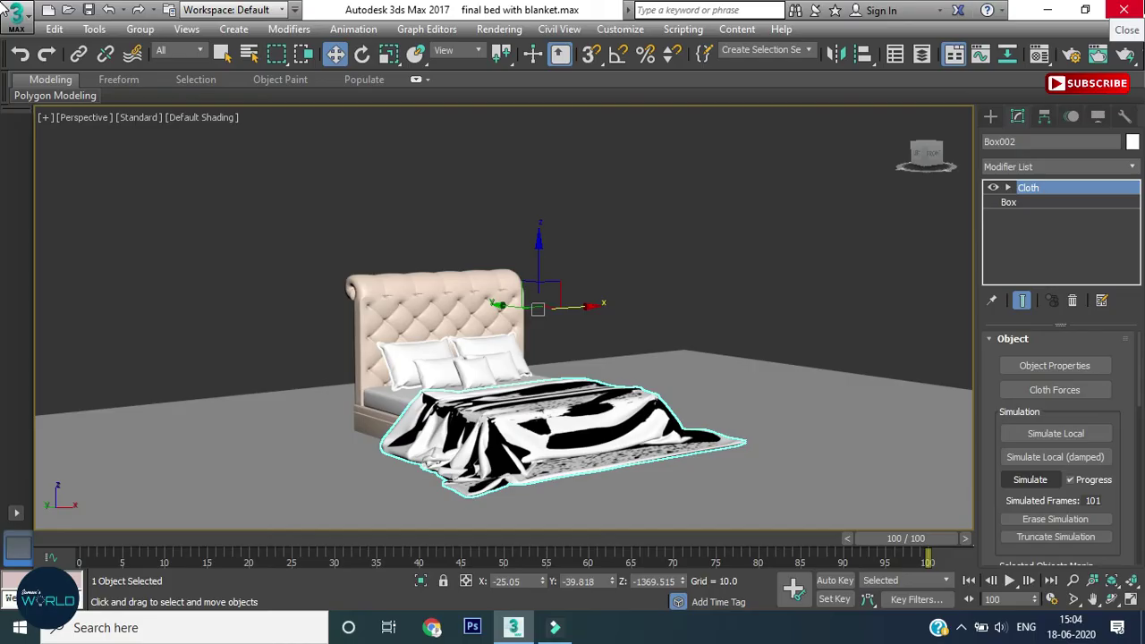
Step: Stack a Shell modifier above Cloth on the blanket, then deselect it
{"action": "left_click", "coordinate": [1046, 165]}
{"action": "scroll", "coordinate": [1028, 241], "scroll_direction": "down", "scroll_amount": 15}
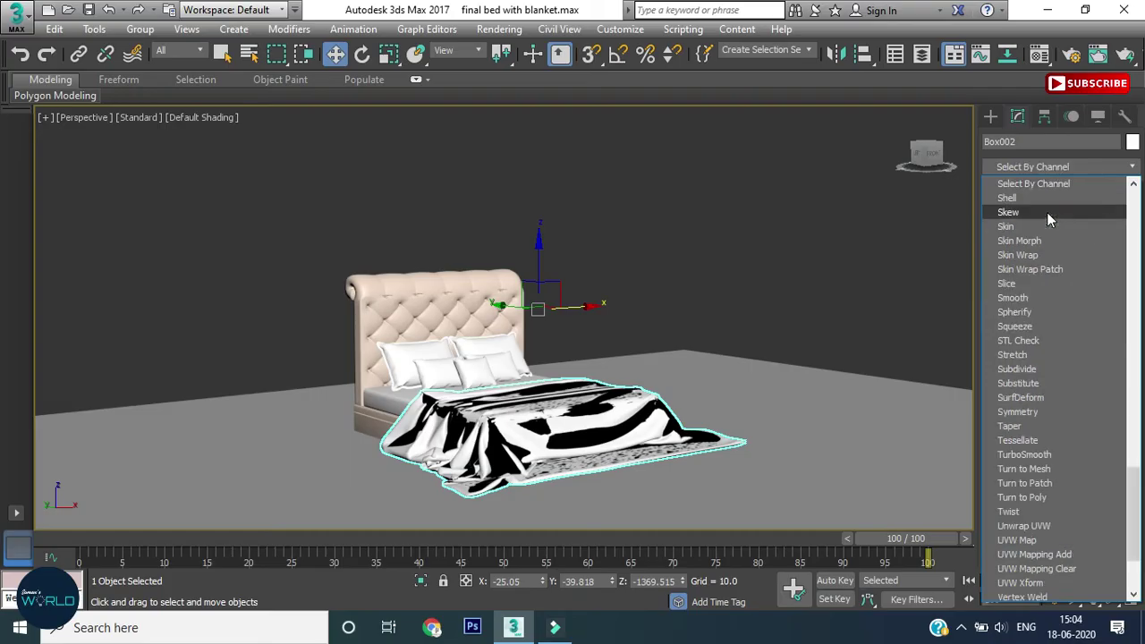
{"action": "left_click", "coordinate": [1031, 198]}
{"action": "type", "text": "0.01"}
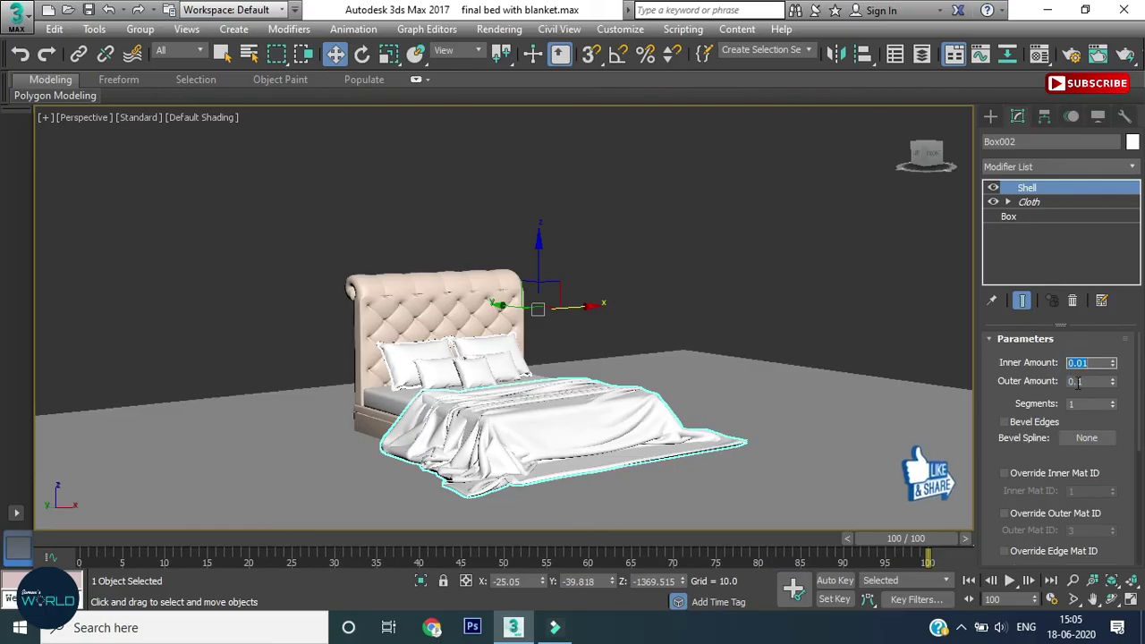
{"action": "left_click", "coordinate": [835, 278]}
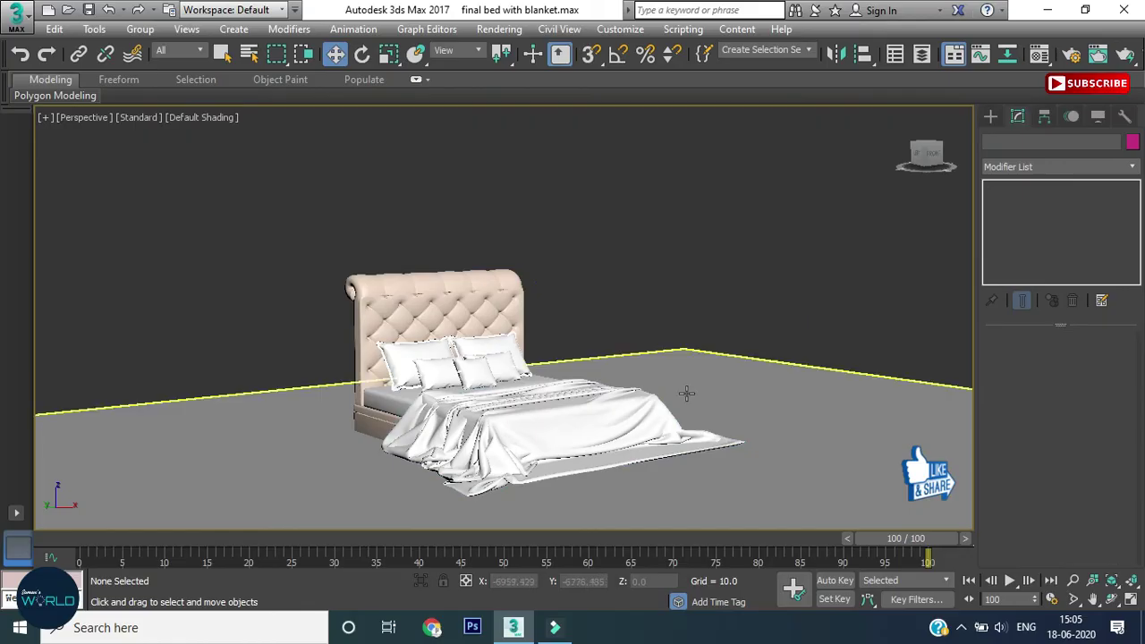
Step: Select the blanket and apply Collapse All to its modifier stack, confirming Yes
{"action": "scroll", "coordinate": [547, 423], "scroll_direction": "up", "scroll_amount": 5}
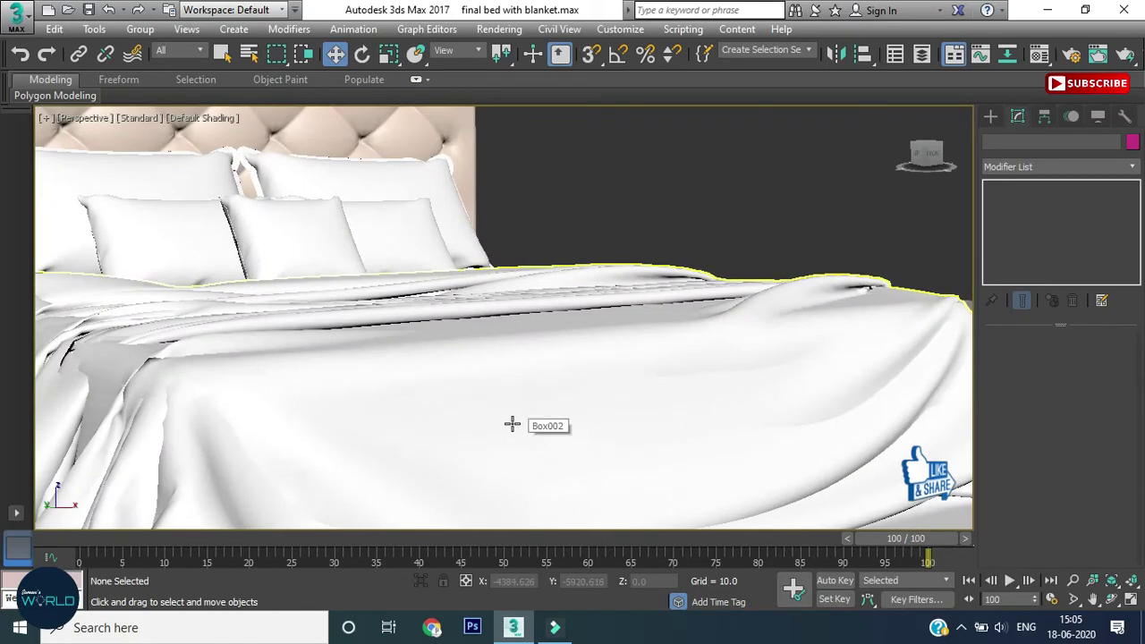
{"action": "middle_click_drag", "start_coordinate": [514, 425], "coordinate": [554, 453], "text": "alt"}
{"action": "scroll", "coordinate": [578, 435], "scroll_direction": "down", "scroll_amount": 5}
{"action": "scroll", "coordinate": [620, 291], "scroll_direction": "up", "scroll_amount": 4}
{"action": "scroll", "coordinate": [651, 347], "scroll_direction": "down", "scroll_amount": 4}
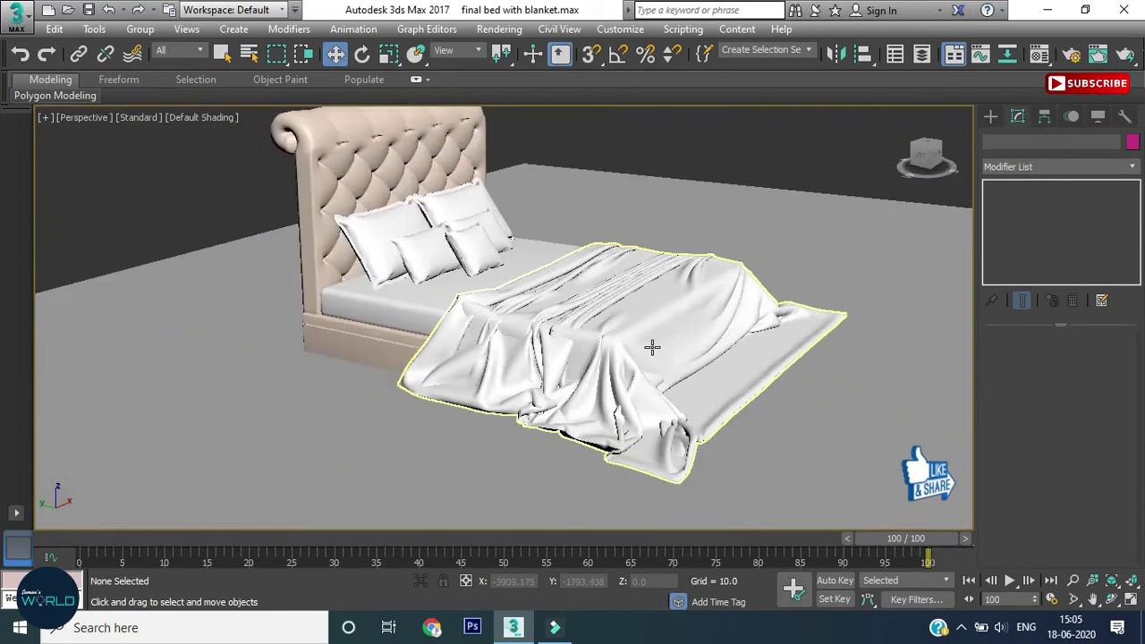
{"action": "middle_click_drag", "start_coordinate": [651, 347], "coordinate": [577, 375], "text": "alt"}
{"action": "mouse_move", "coordinate": [668, 409]}
{"action": "middle_mouse_down", "text": "alt"}
{"action": "mouse_move", "coordinate": [779, 403]}
{"action": "mouse_move", "coordinate": [741, 378]}
{"action": "mouse_move", "coordinate": [478, 405]}
{"action": "mouse_move", "coordinate": [802, 402]}
{"action": "mouse_move", "coordinate": [662, 299]}
{"action": "middle_mouse_up", "text": "alt"}
{"action": "left_click", "coordinate": [662, 298]}
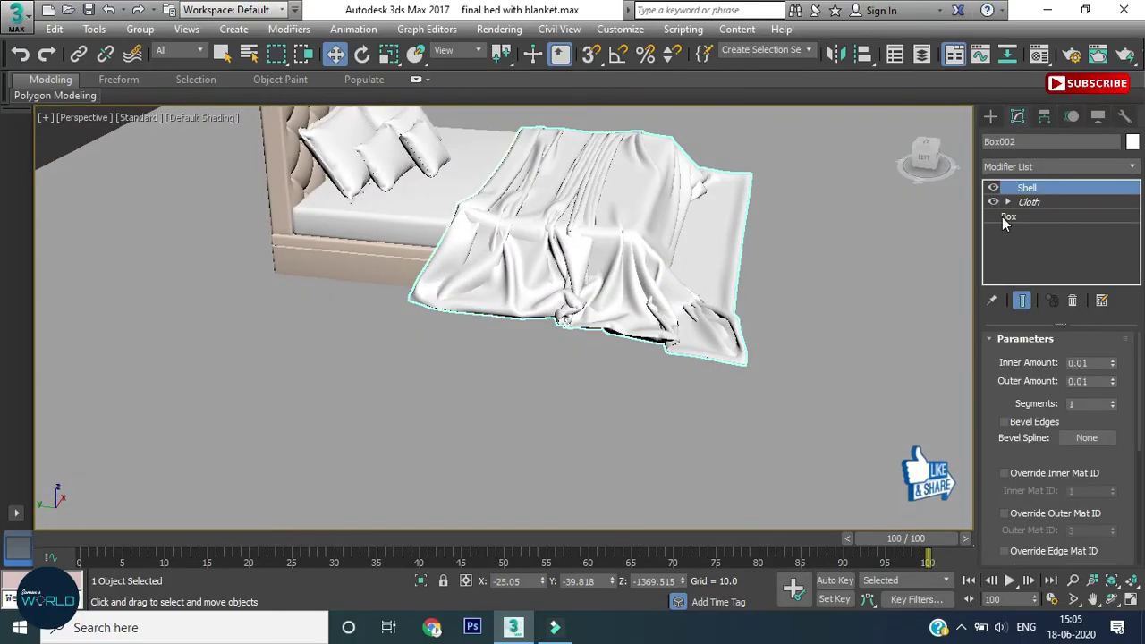
{"action": "right_click", "coordinate": [1025, 190]}
{"action": "left_click", "coordinate": [966, 353]}
{"action": "left_click", "coordinate": [657, 362]}
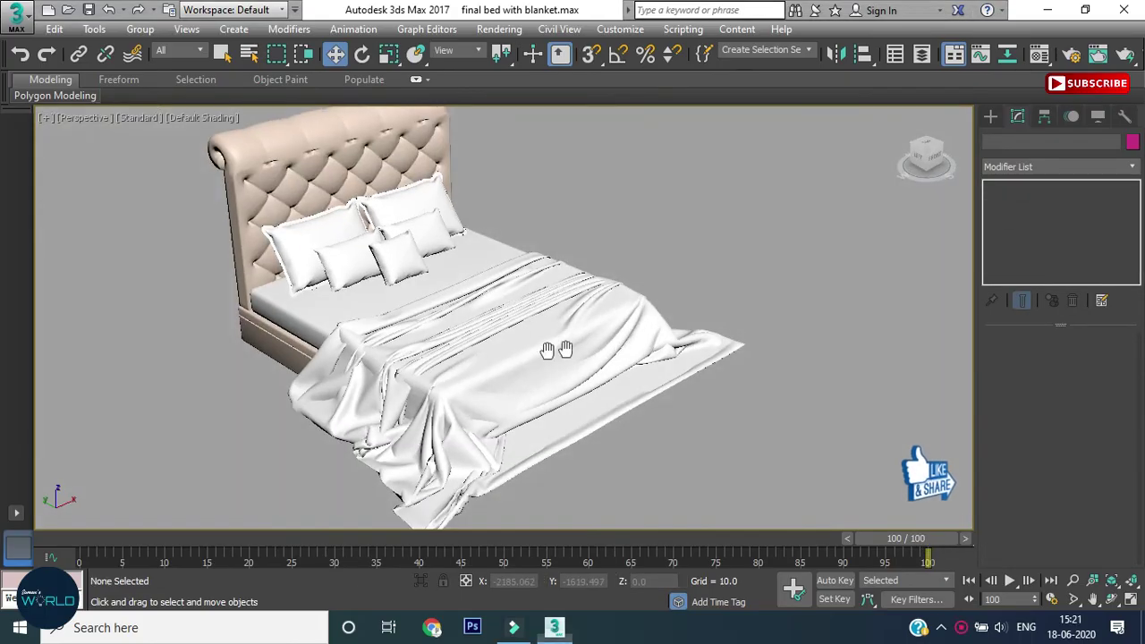
Step: Orbit around the bed to inspect the thick blanket falling past its foot and sides
{"action": "mouse_move", "coordinate": [579, 322]}
{"action": "middle_mouse_down", "text": "alt"}
{"action": "mouse_move", "coordinate": [582, 309]}
{"action": "mouse_move", "coordinate": [600, 316]}
{"action": "mouse_move", "coordinate": [462, 319]}
{"action": "mouse_move", "coordinate": [444, 375]}
{"action": "mouse_move", "coordinate": [593, 357]}
{"action": "mouse_move", "coordinate": [616, 377]}
{"action": "mouse_move", "coordinate": [634, 330]}
{"action": "mouse_move", "coordinate": [652, 353]}
{"action": "mouse_move", "coordinate": [808, 327]}
{"action": "mouse_move", "coordinate": [1141, 355]}
{"action": "middle_mouse_up", "text": "alt"}
{"action": "mouse_move", "coordinate": [541, 370]}
{"action": "middle_mouse_down", "text": "alt"}
{"action": "mouse_move", "coordinate": [759, 376]}
{"action": "mouse_move", "coordinate": [687, 367]}
{"action": "mouse_move", "coordinate": [511, 378]}
{"action": "middle_mouse_up", "text": "alt"}
{"action": "scroll", "coordinate": [537, 378], "scroll_direction": "up", "scroll_amount": 2}
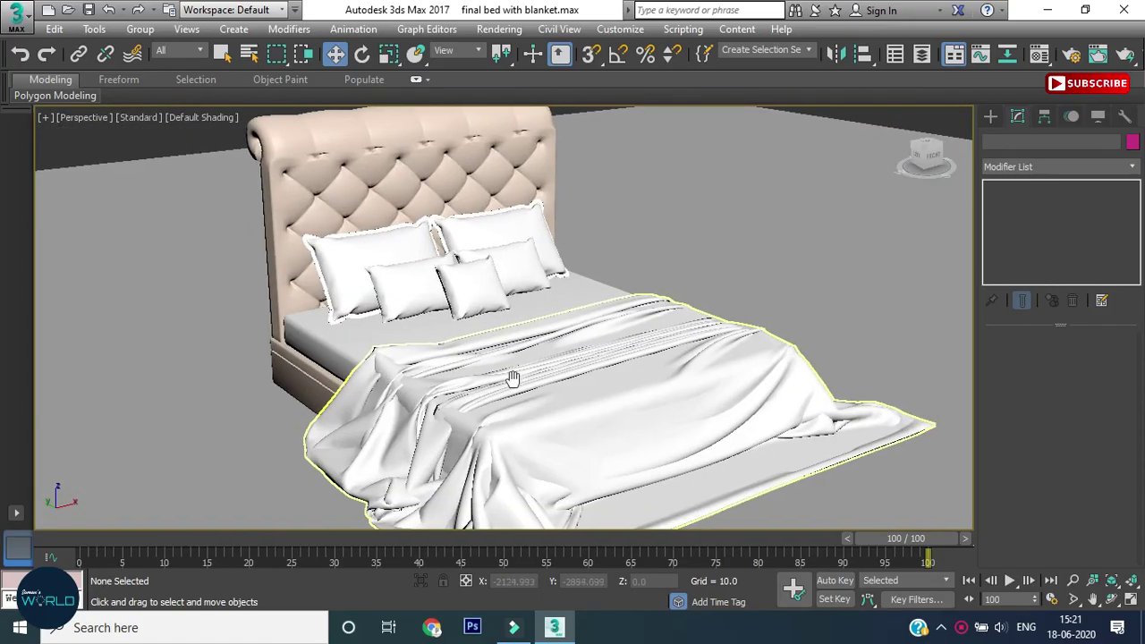
{"action": "scroll", "coordinate": [530, 393], "scroll_direction": "up", "scroll_amount": 2}
{"action": "scroll", "coordinate": [530, 393], "scroll_direction": "down", "scroll_amount": 1}
{"action": "scroll", "coordinate": [549, 403], "scroll_direction": "down", "scroll_amount": 3}
{"action": "scroll", "coordinate": [524, 327], "scroll_direction": "up", "scroll_amount": 2}
{"action": "mouse_move", "coordinate": [524, 327]}
{"action": "middle_mouse_down"}
{"action": "mouse_move", "coordinate": [507, 274]}
{"action": "mouse_move", "coordinate": [502, 290]}
{"action": "middle_mouse_up"}
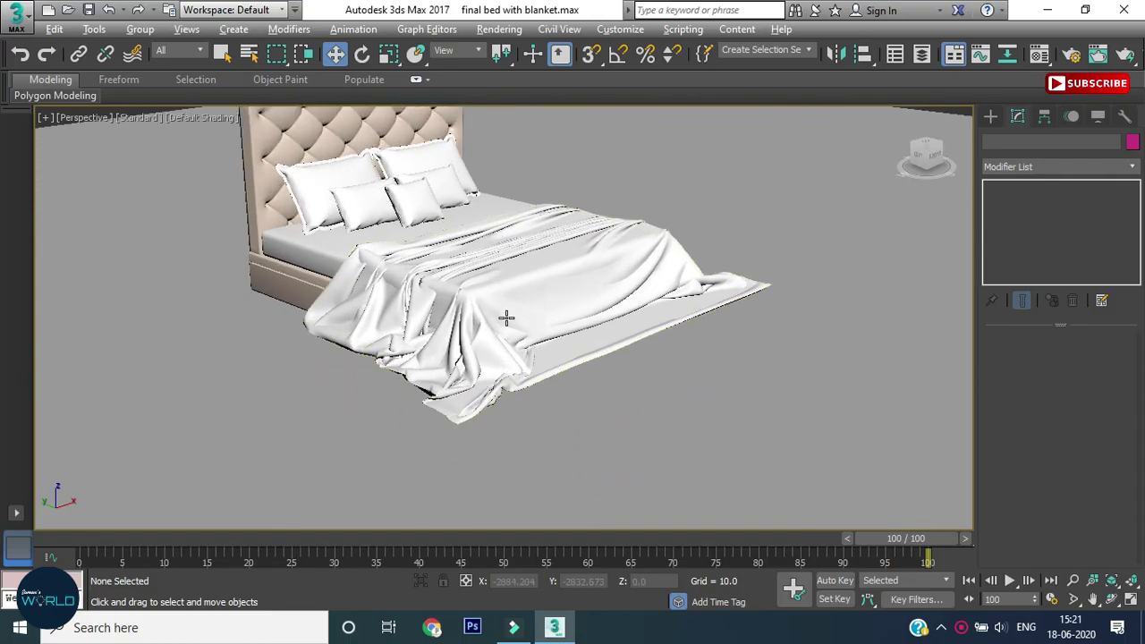